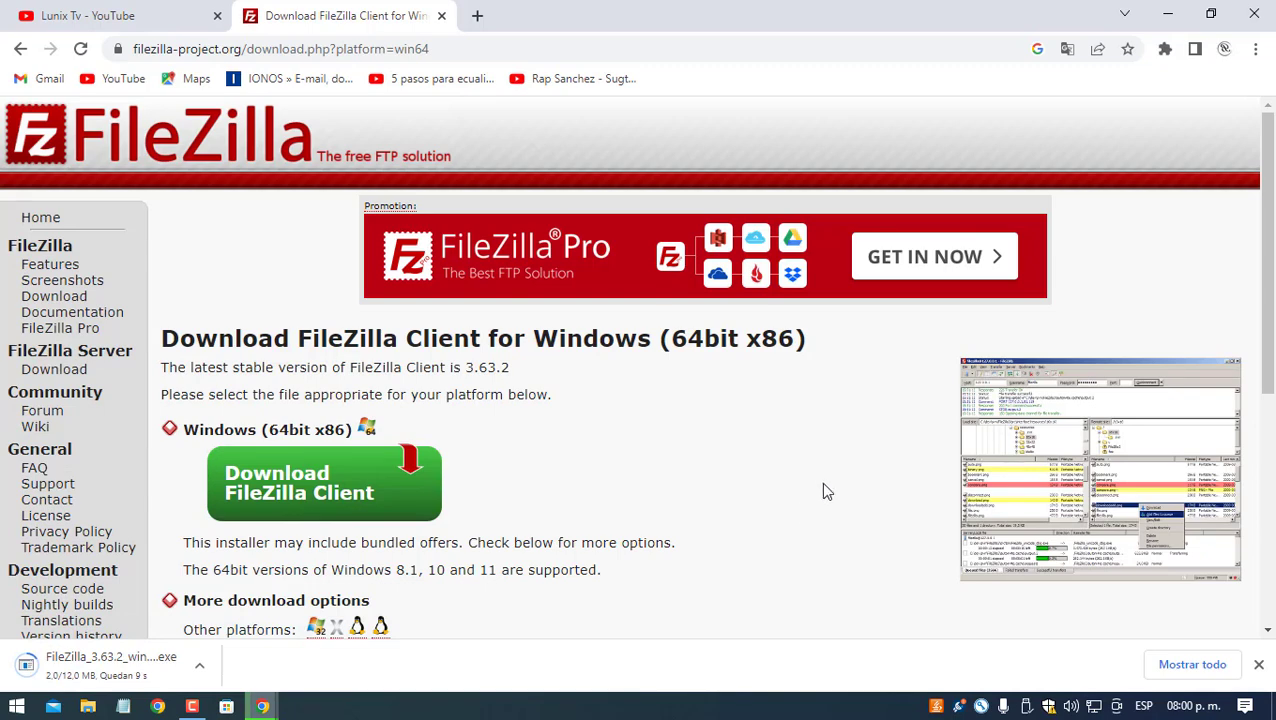
Dismiss the manual offer shown over the FileZilla download page
scroll(860, 316, down, 2)
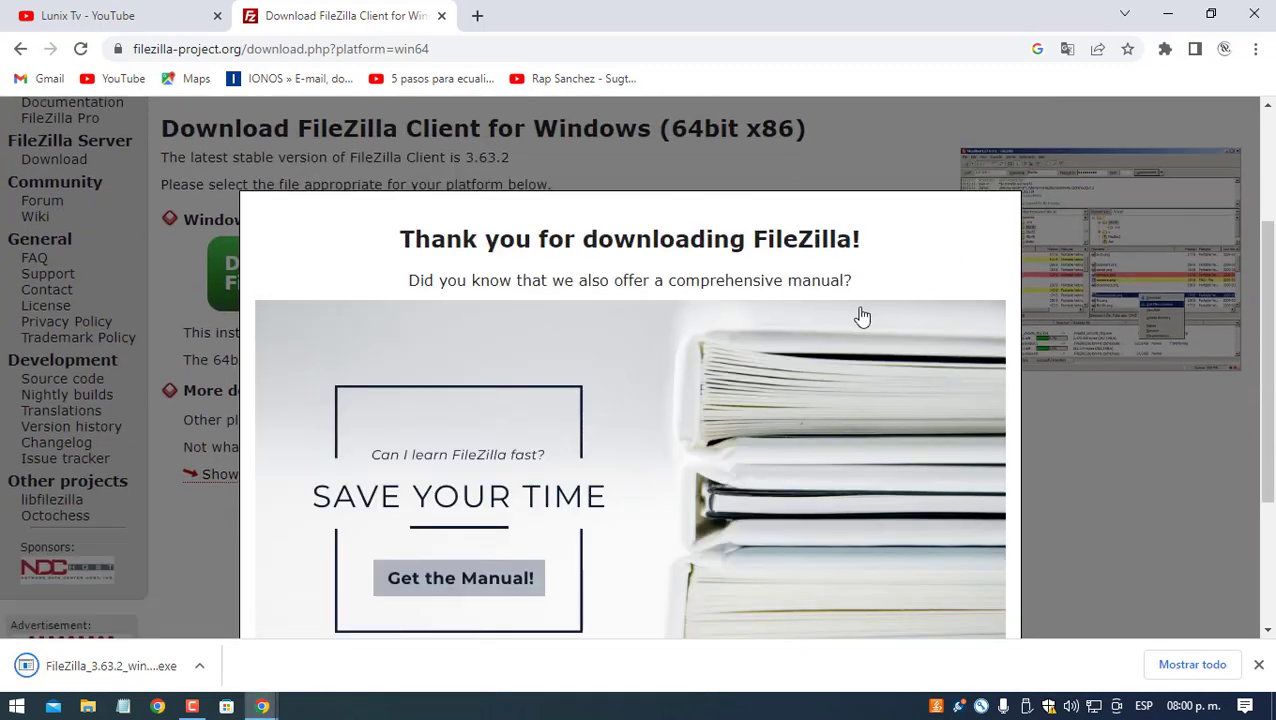
scroll(886, 342, up, 4)
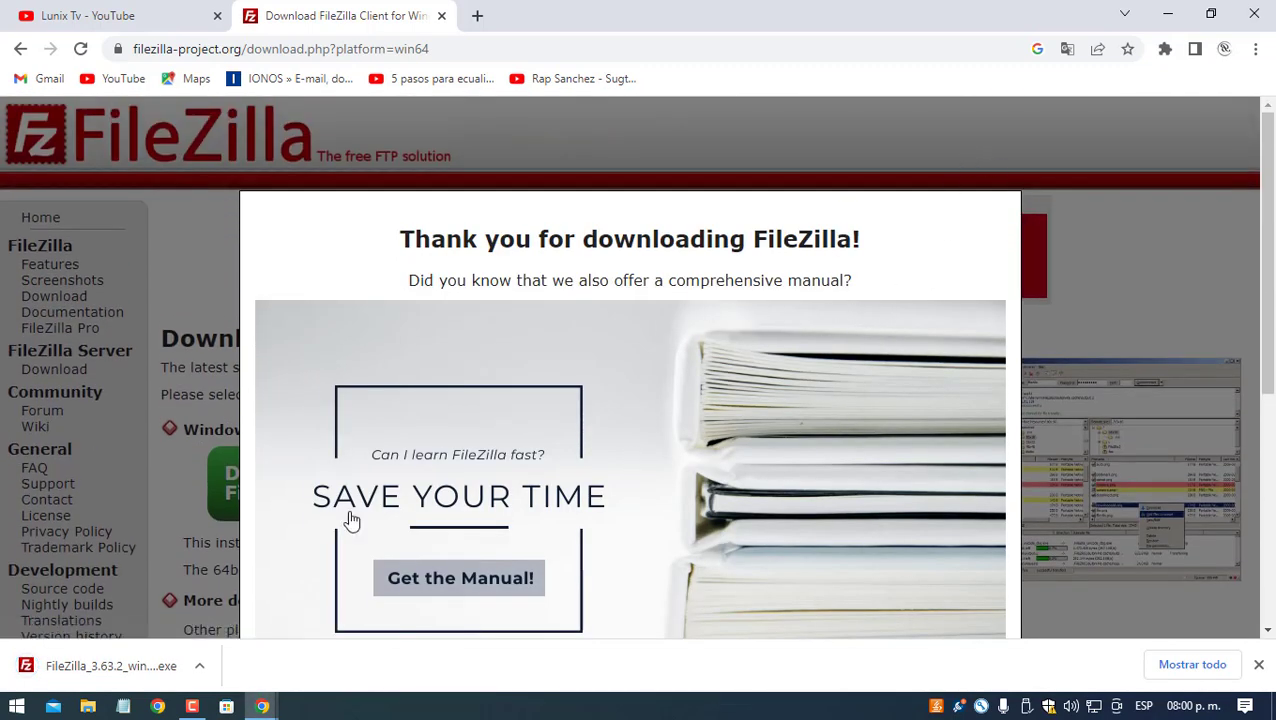
click(1140, 297)
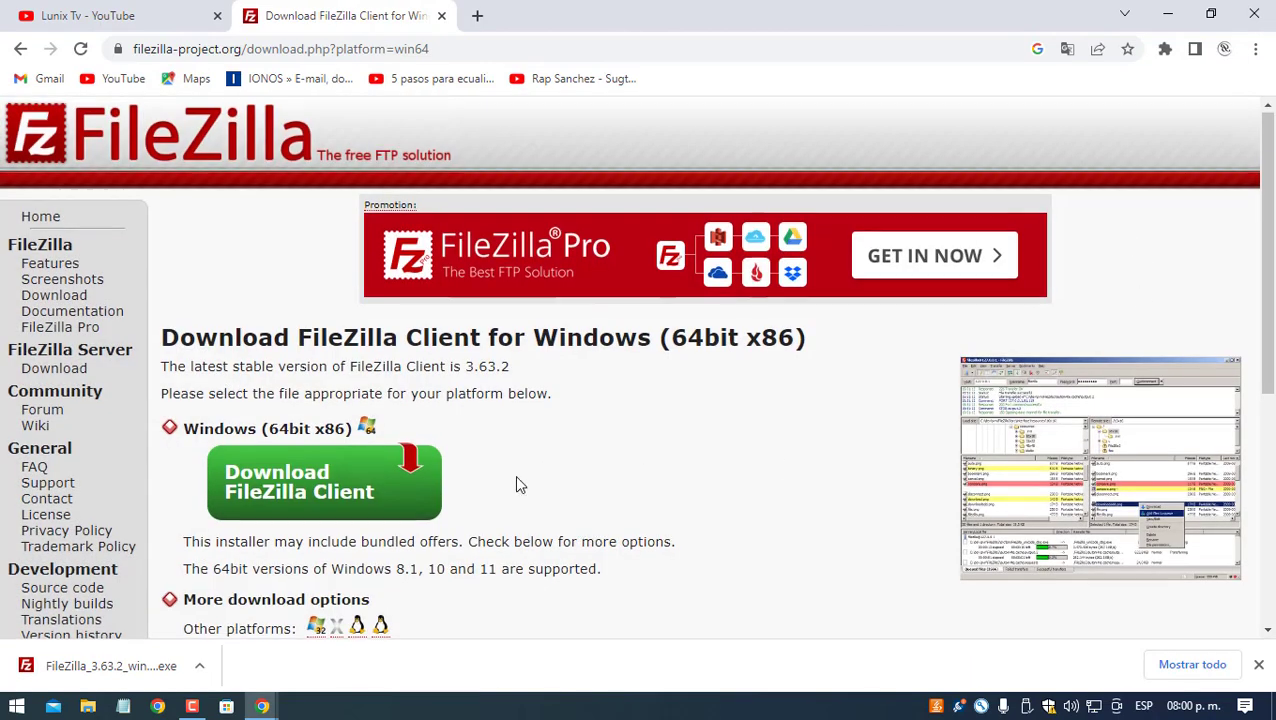
Review the FileZilla Client download page, including the other platforms and additional download options
scroll(514, 475, down, 2)
scroll(408, 584, down, 2)
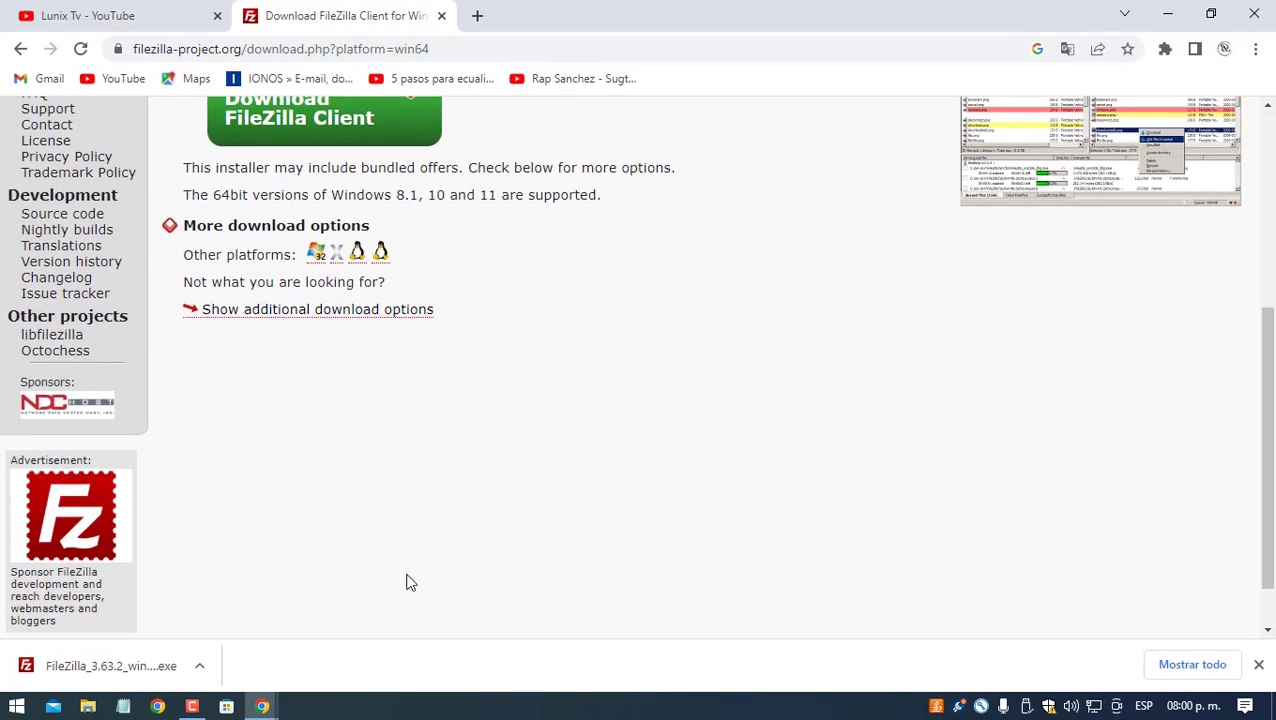
scroll(408, 582, up, 1)
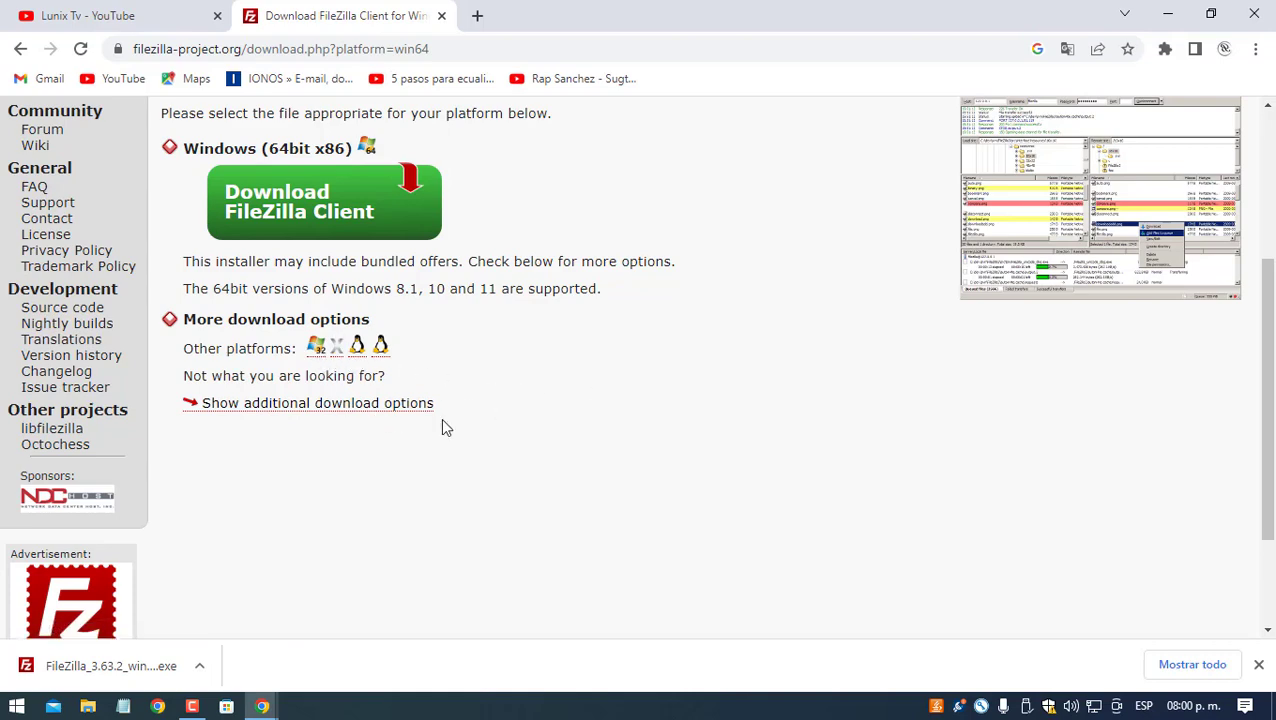
scroll(382, 553, down, 2)
scroll(384, 547, up, 5)
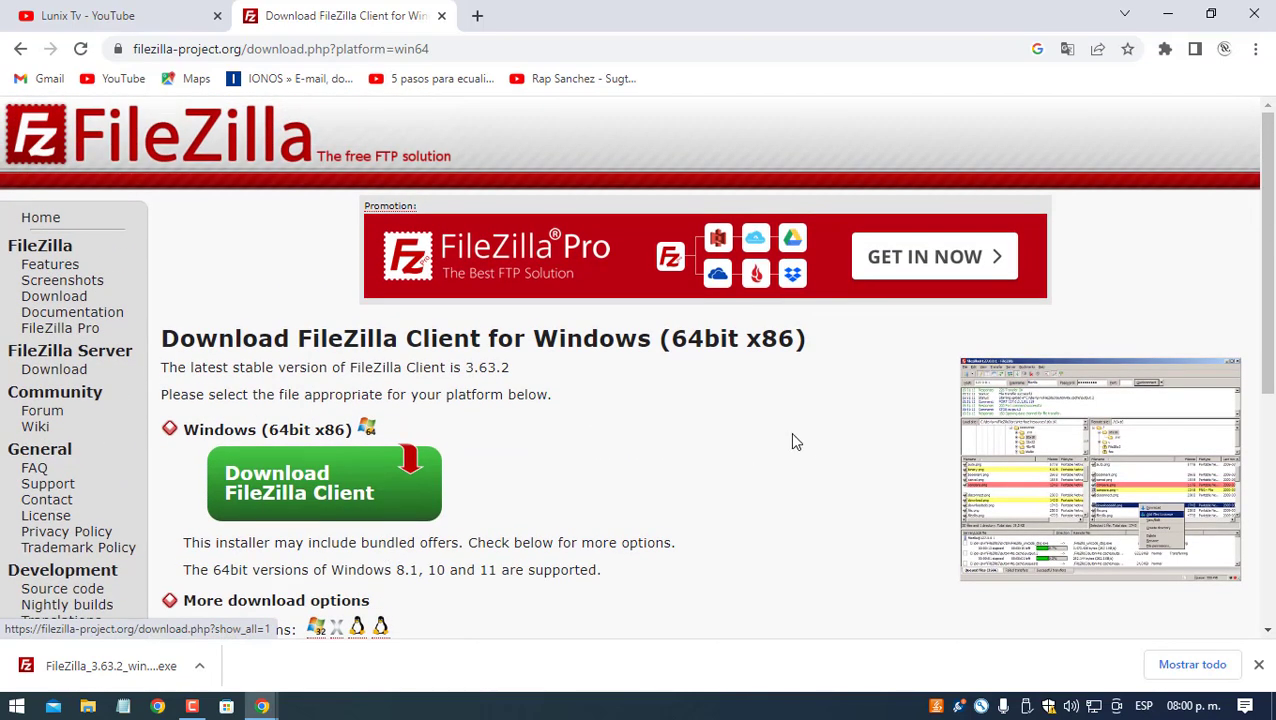
scroll(805, 450, down, 3)
scroll(790, 455, up, 3)
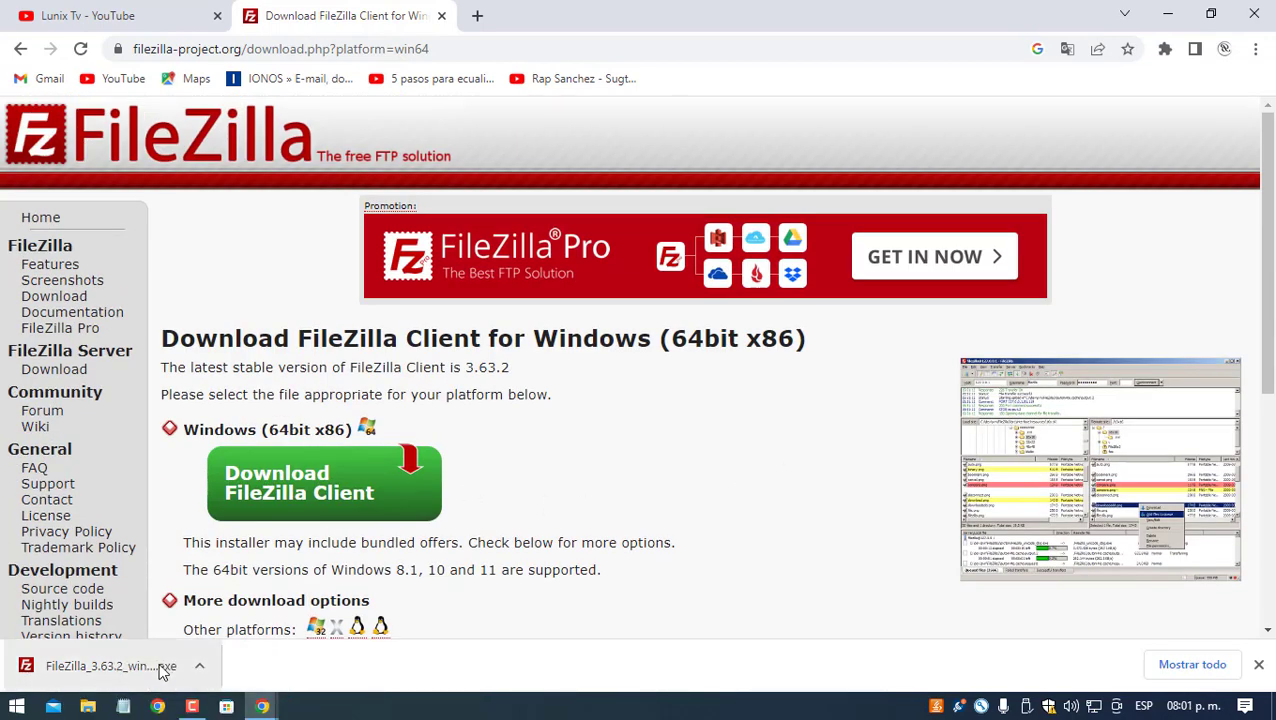
Run the downloaded FileZilla installer, agreeing to the license and accepting the optional Opera browser offer
click(96, 668)
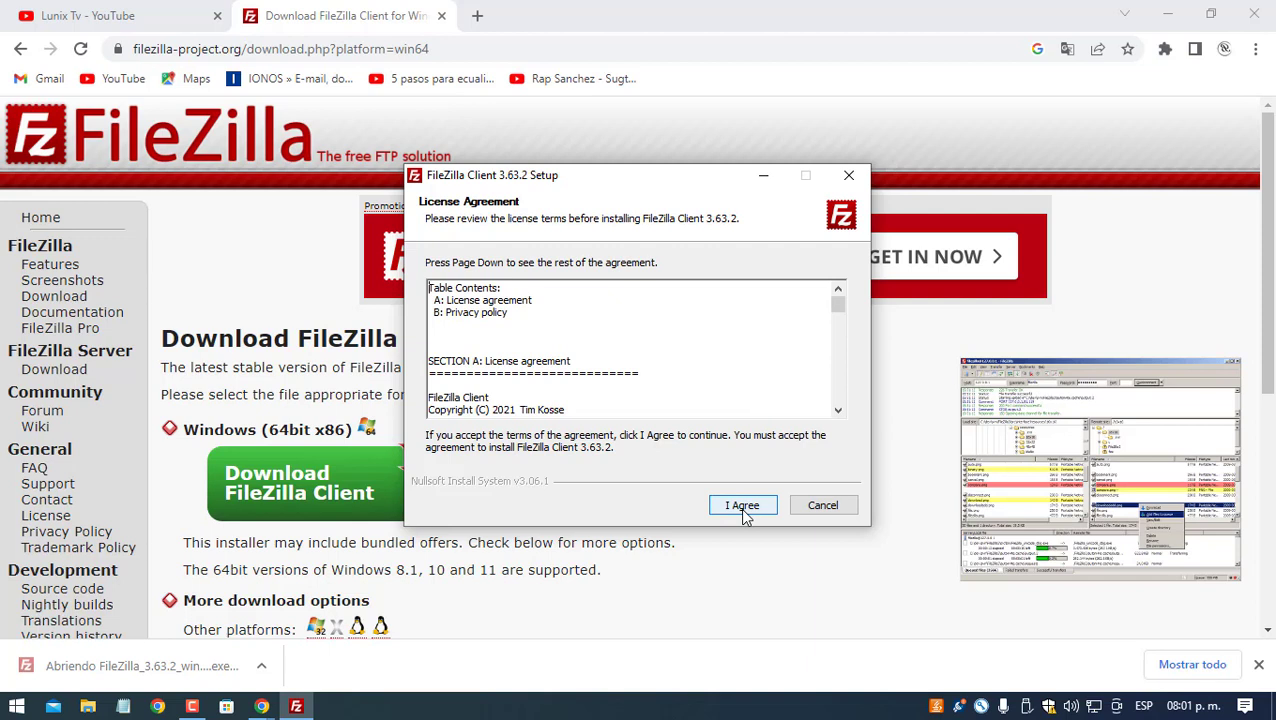
click(743, 509)
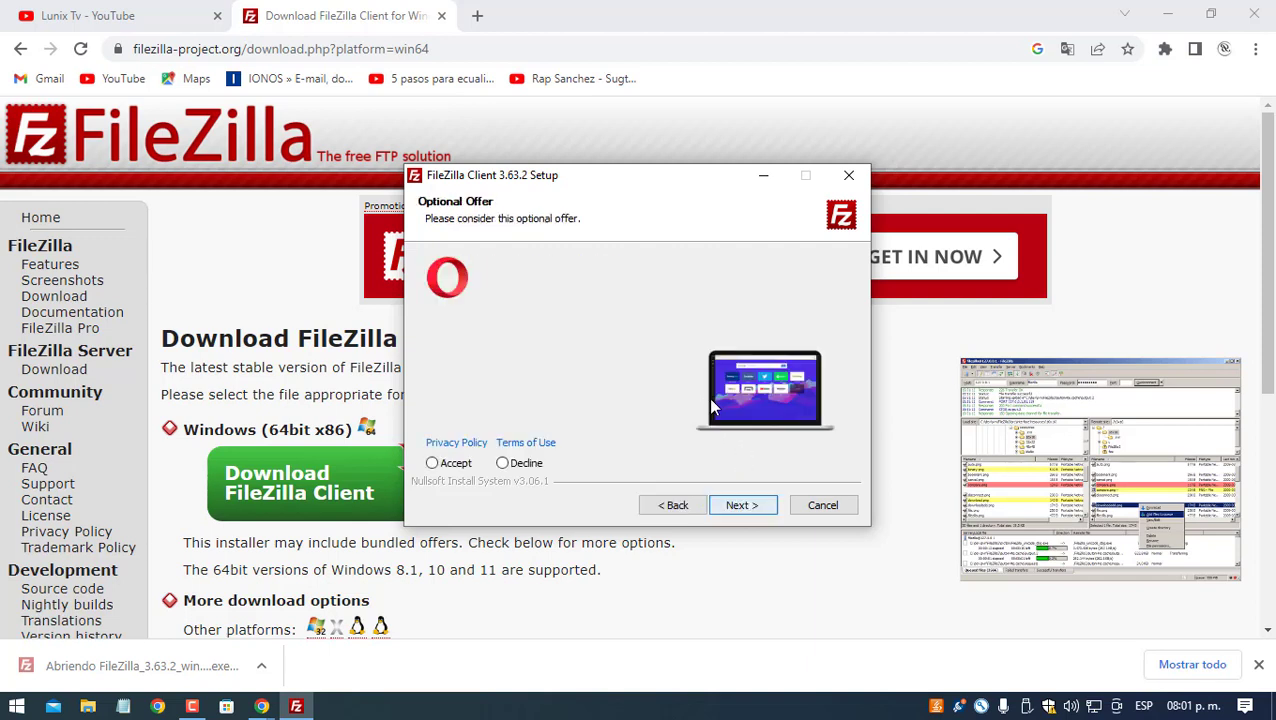
click(432, 465)
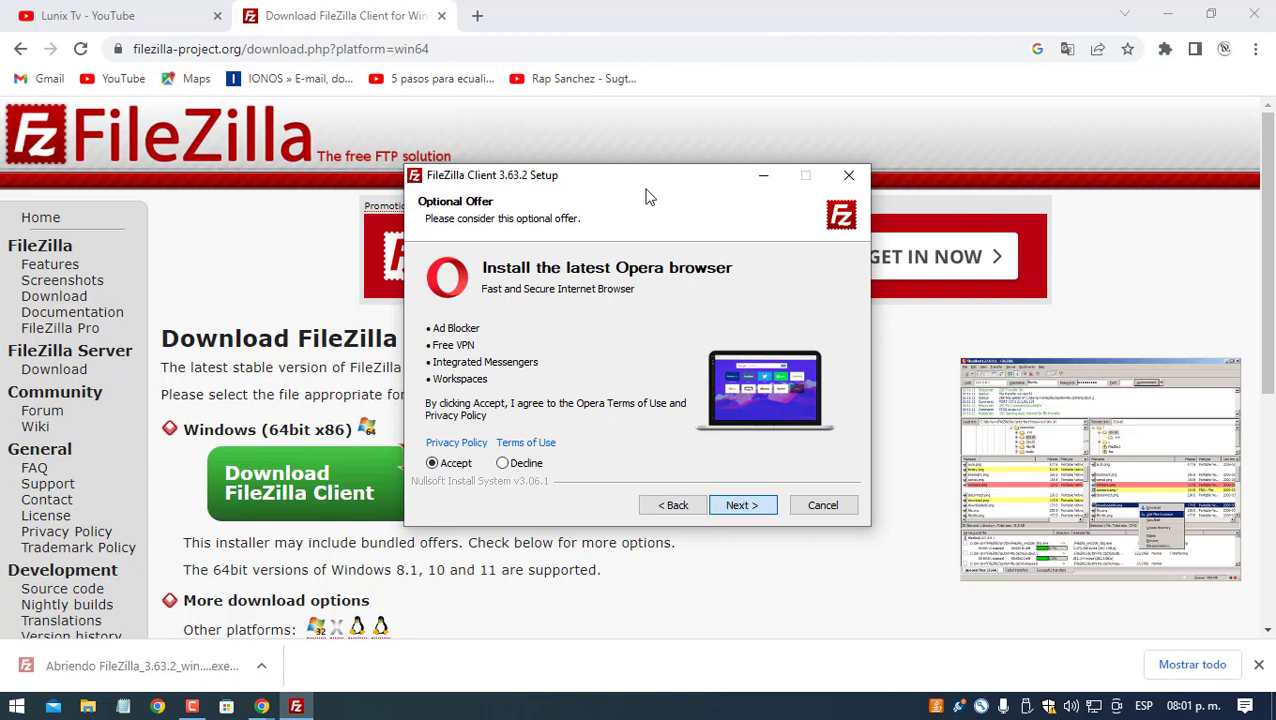
key(Return)
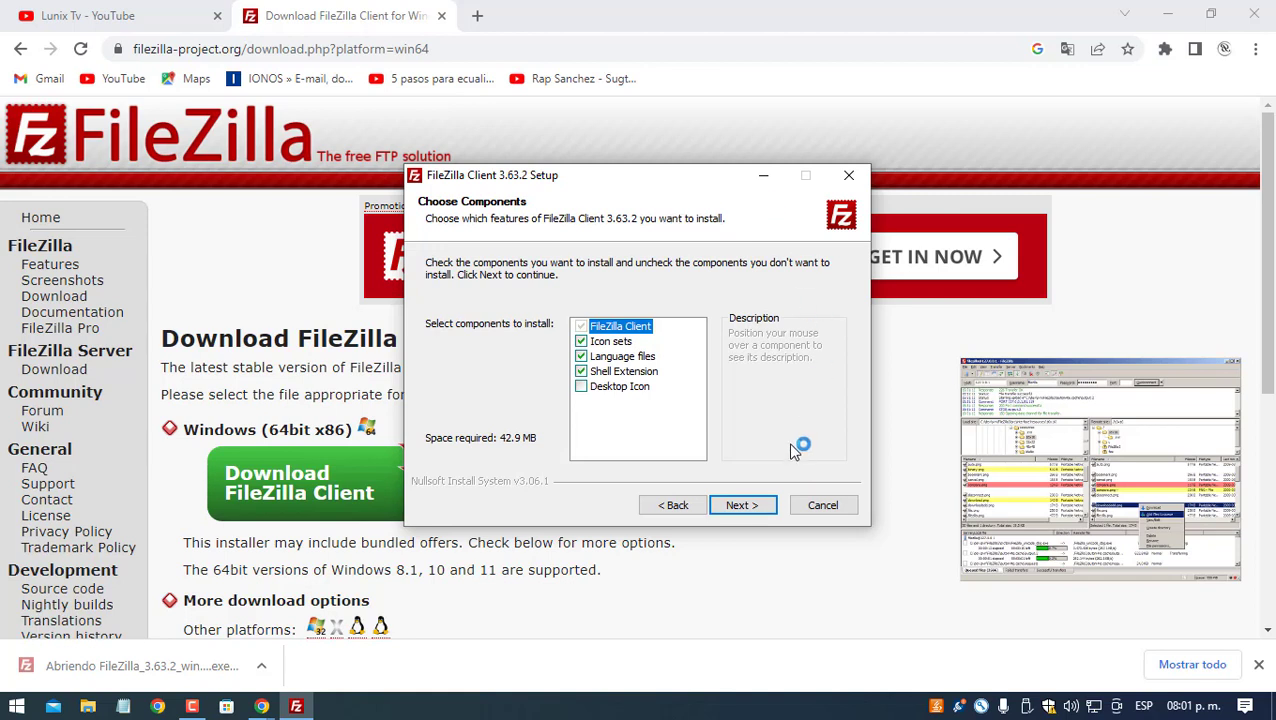
Install FileZilla Client with the default components, destination folder and Start Menu folder, and finish setup with FileZilla starting immediately
click(748, 510)
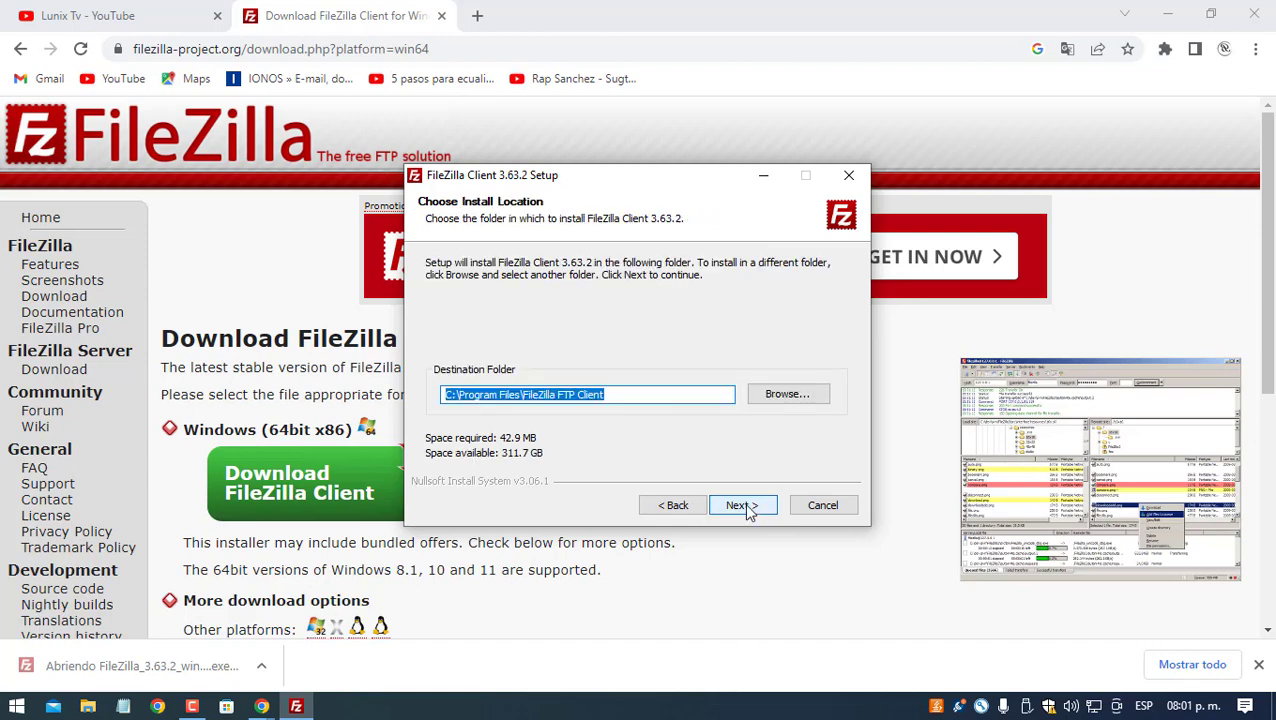
click(741, 510)
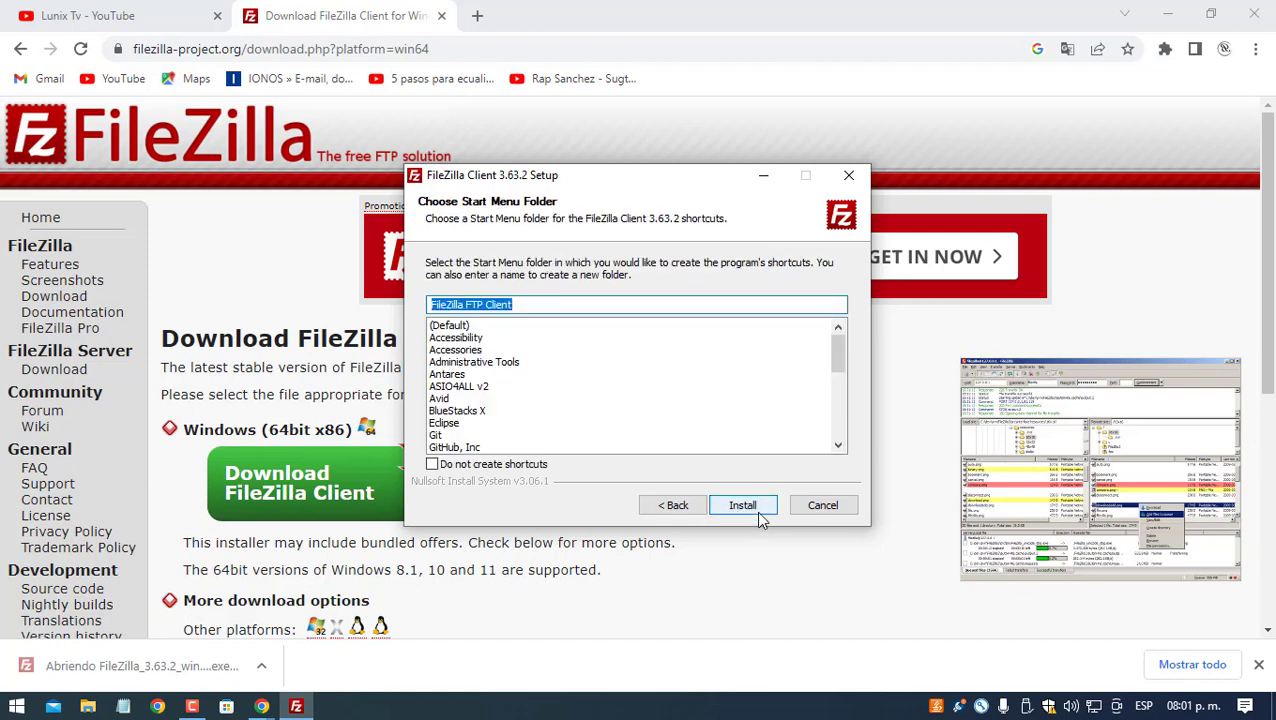
click(746, 511)
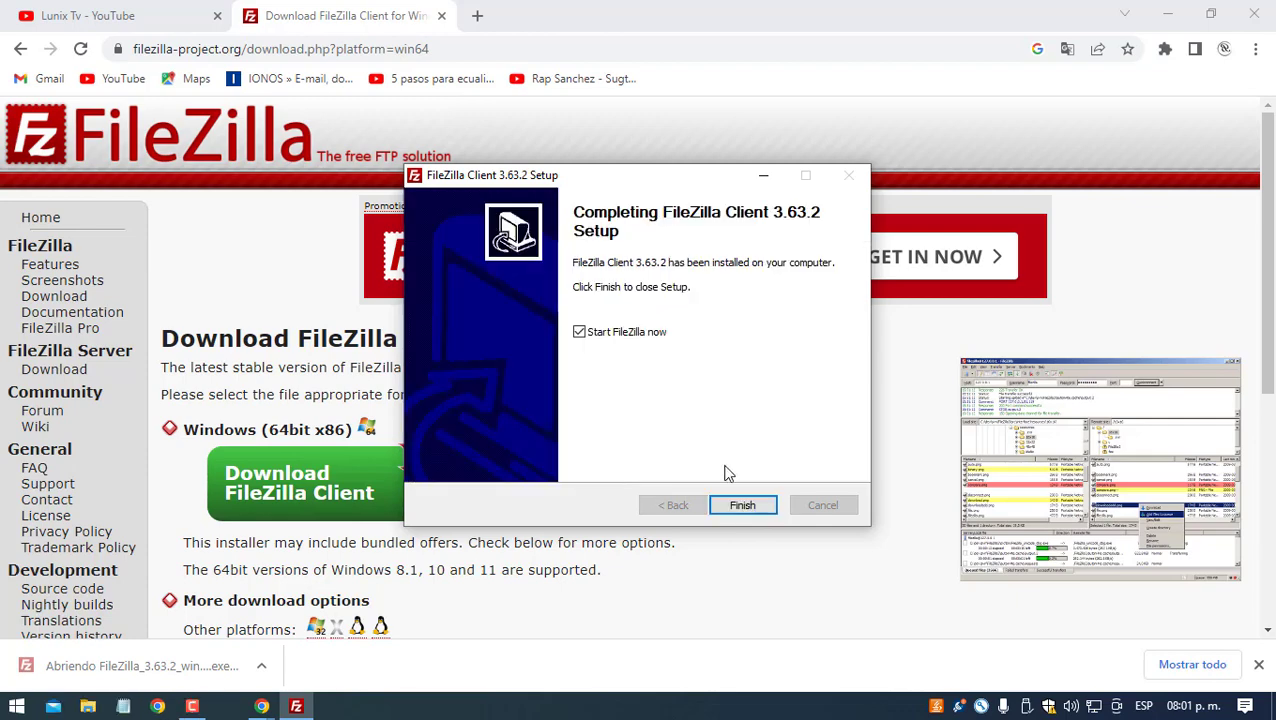
click(730, 505)
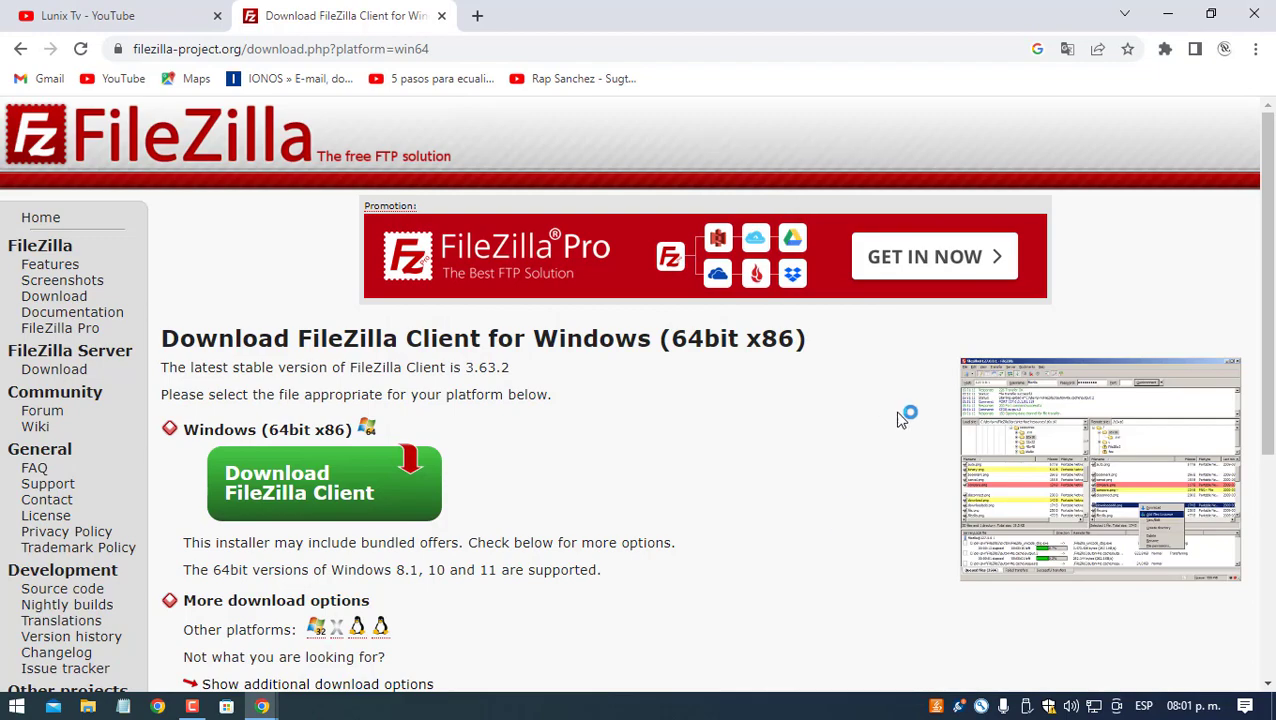
Close the FileZilla welcome message and shift the main window slightly
scroll(900, 422, down, 1)
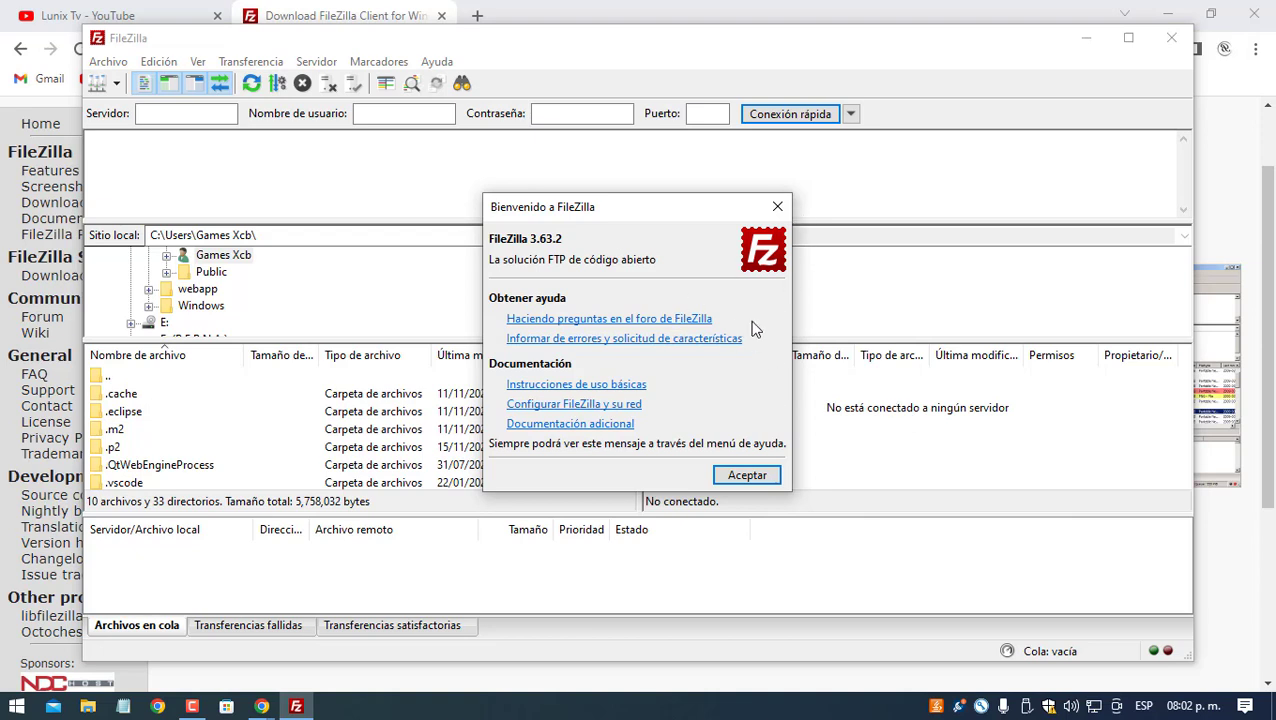
click(781, 211)
click(779, 207)
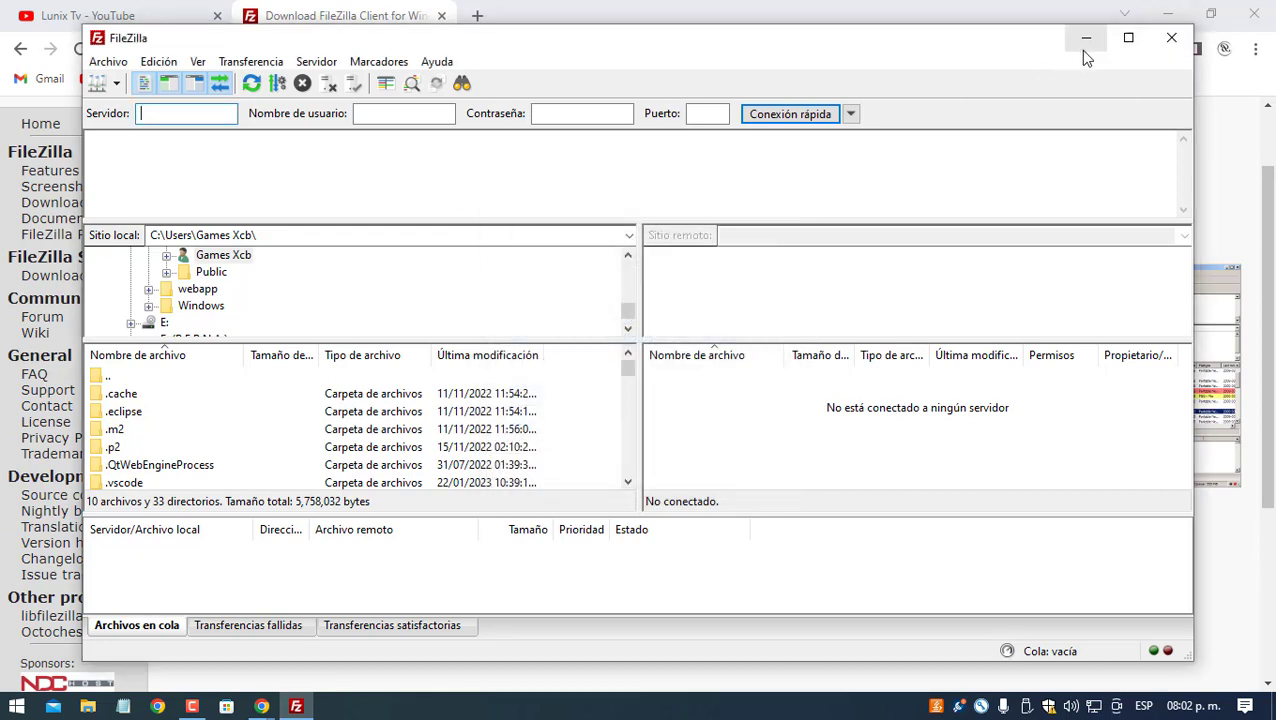
mouse_move(821, 48)
mouse_down()
mouse_move(837, 56)
mouse_move(834, 115)
mouse_move(851, 60)
mouse_move(837, 54)
mouse_up()
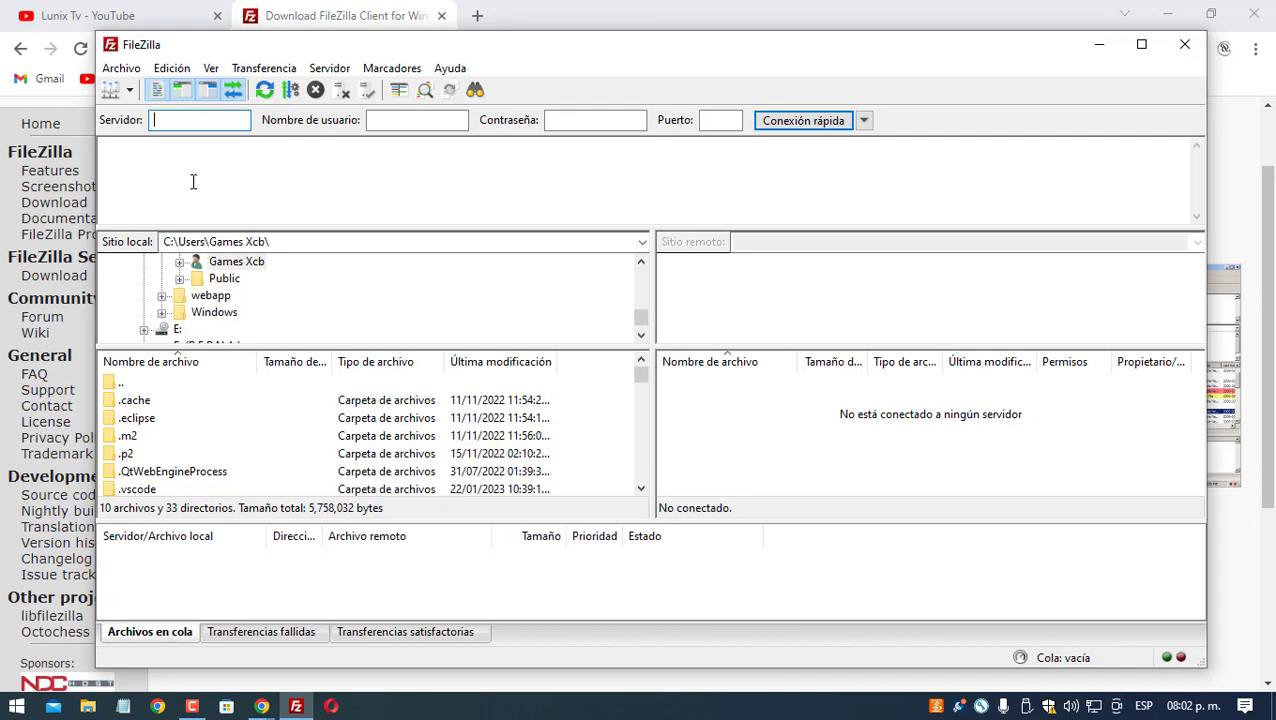
Examine the quick connection fields for server, user name, password and port, and the message log area
click(168, 121)
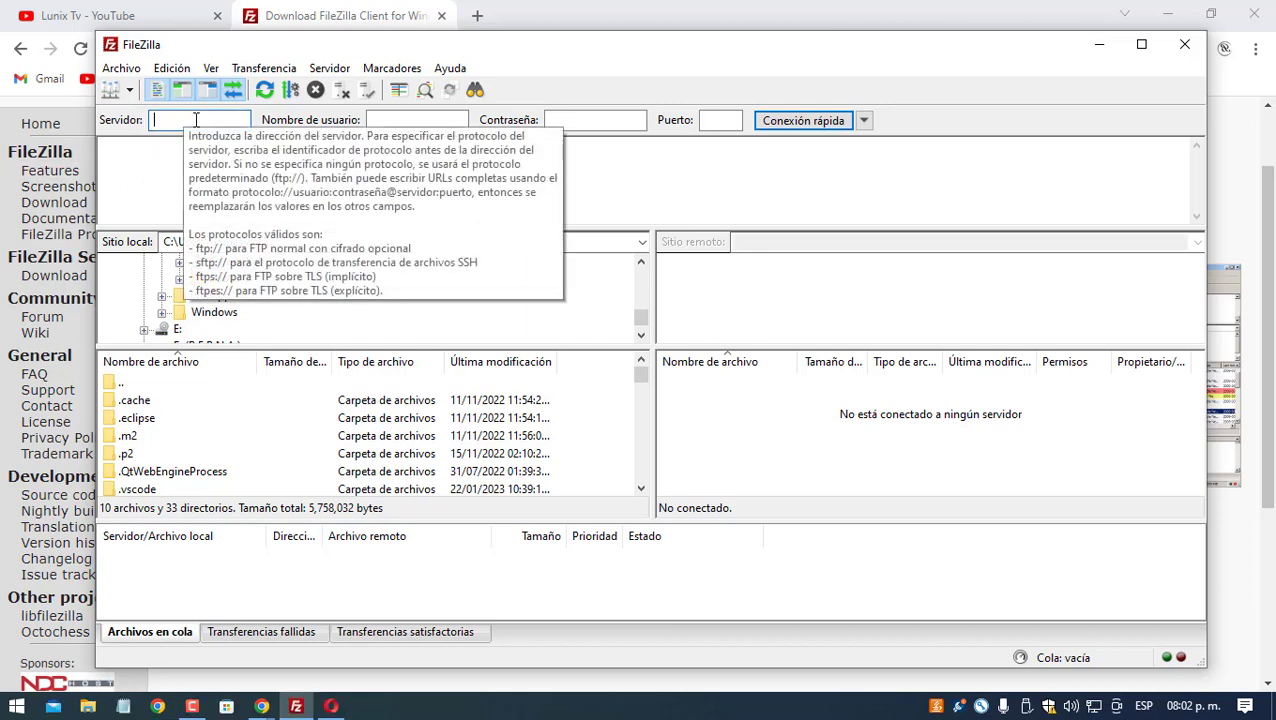
click(407, 119)
click(181, 120)
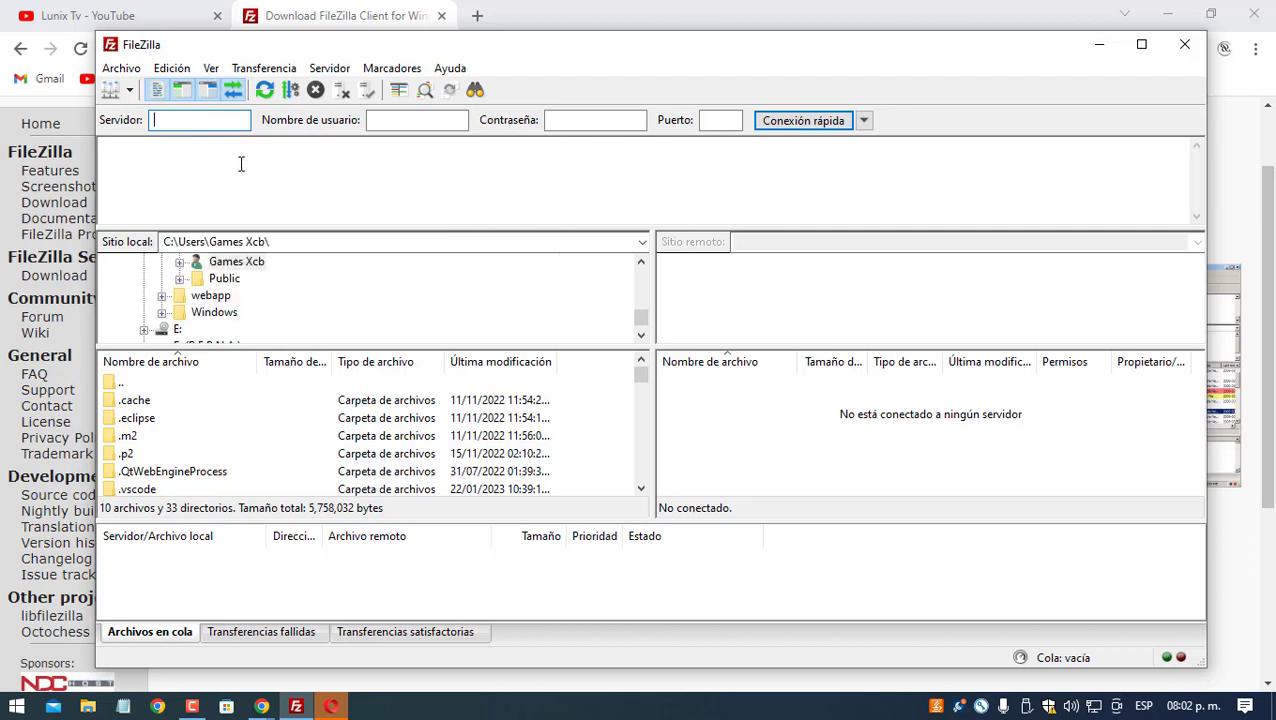
click(388, 122)
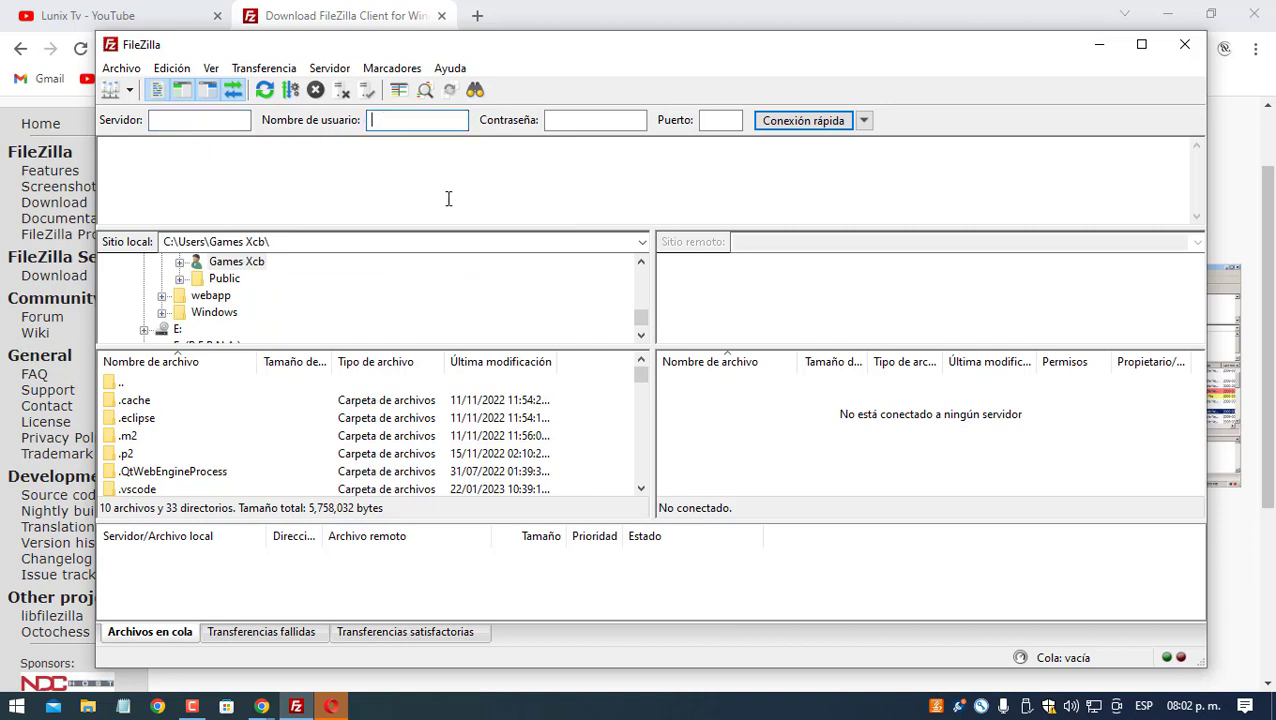
click(703, 121)
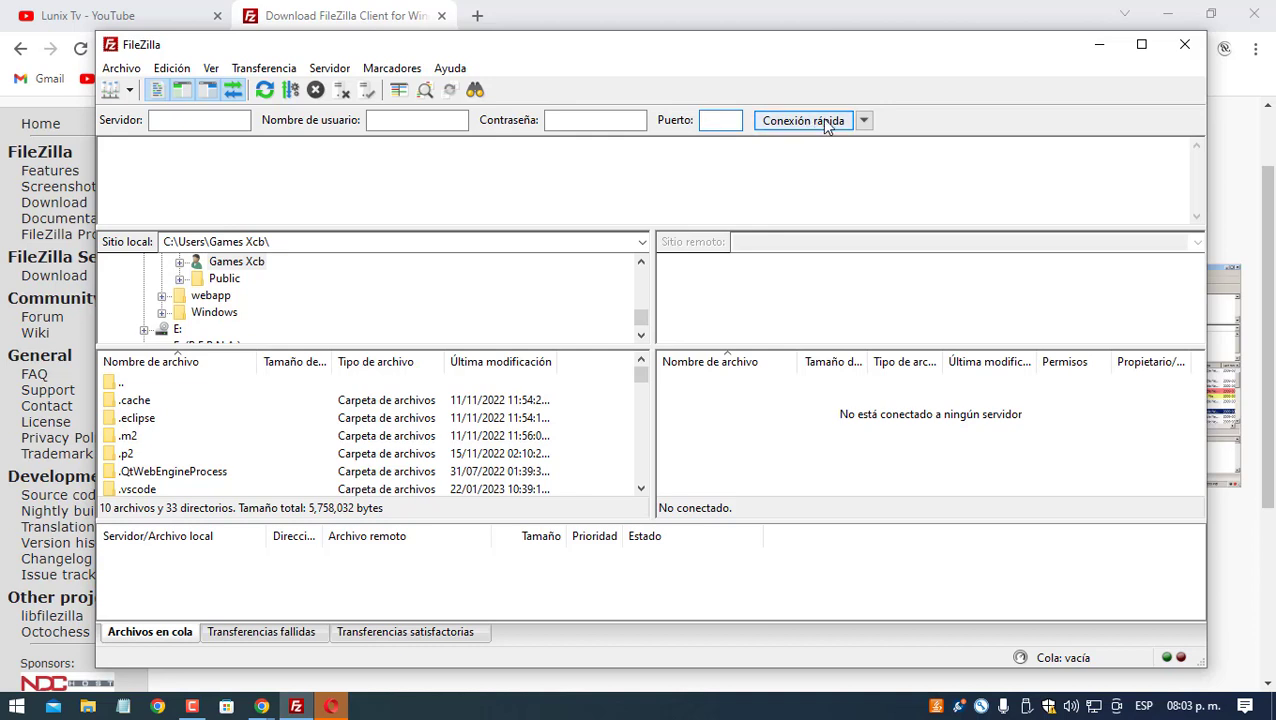
click(169, 165)
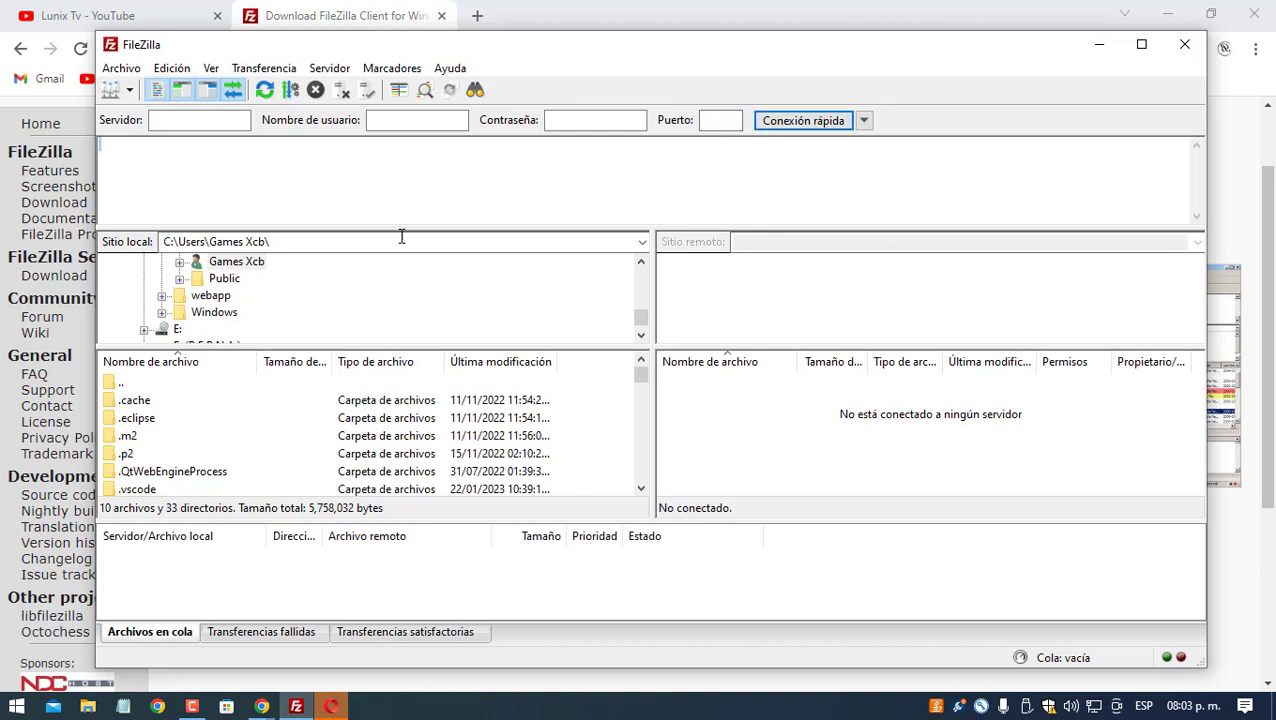
Open the C:\Windows folder in the local site tree to list its contents
scroll(465, 264, down, 1)
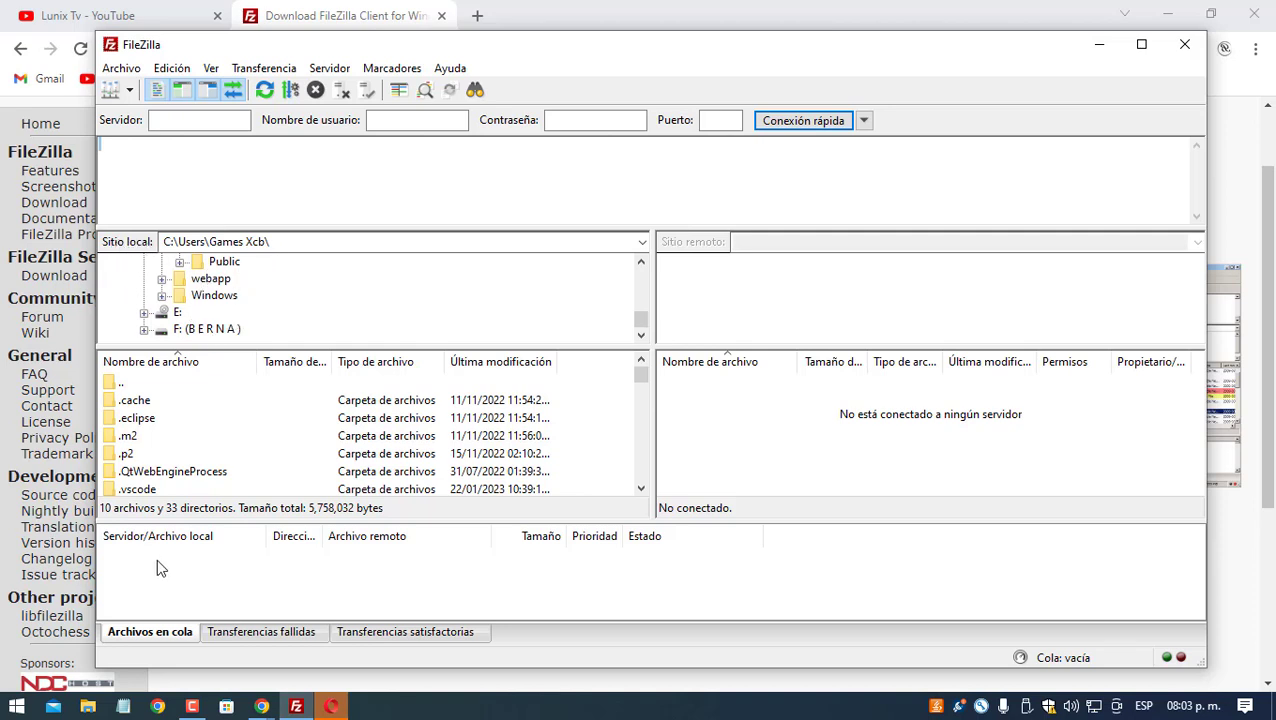
click(222, 296)
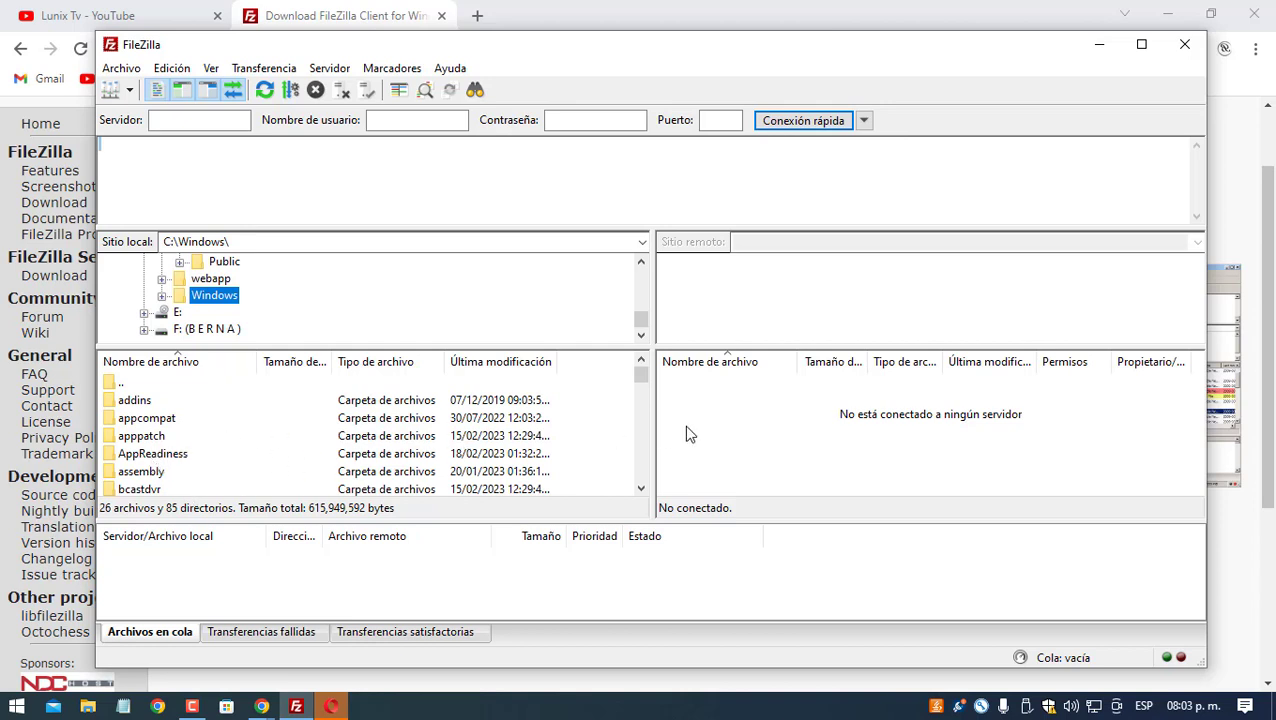
click(769, 344)
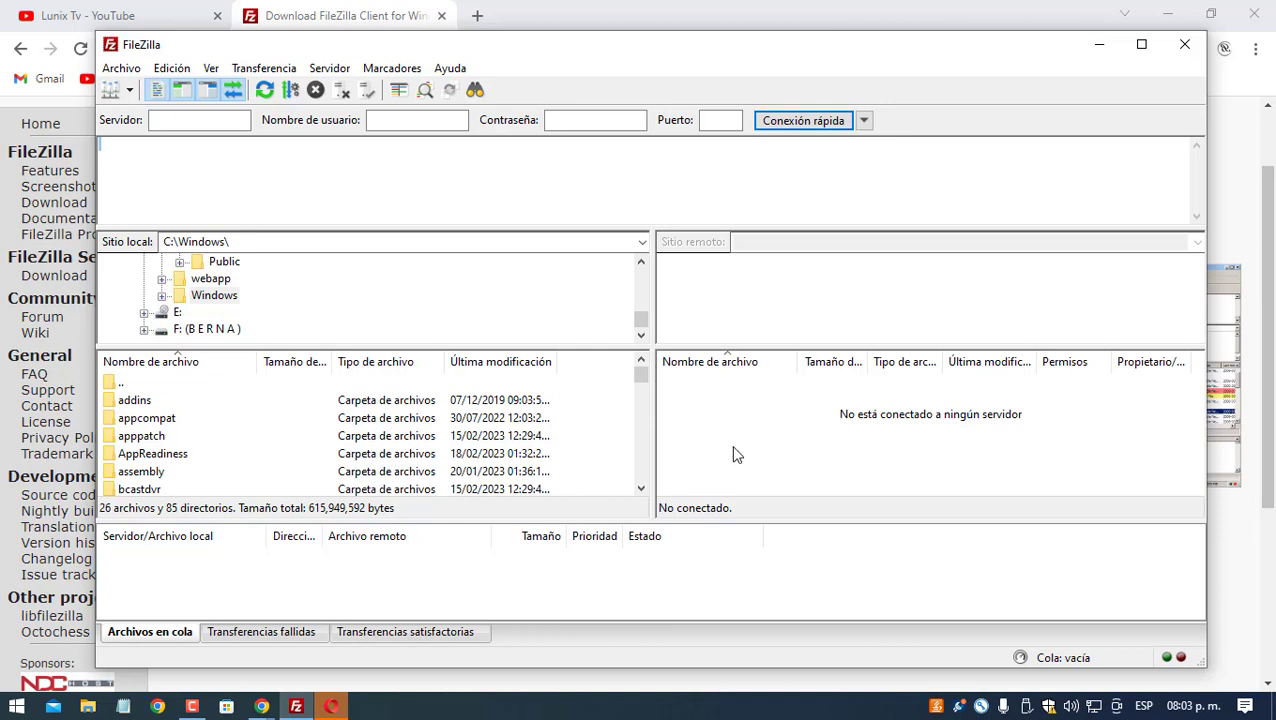
Select the AppReadiness folder in the local file list and look through the other folders in C:\Windows
click(162, 453)
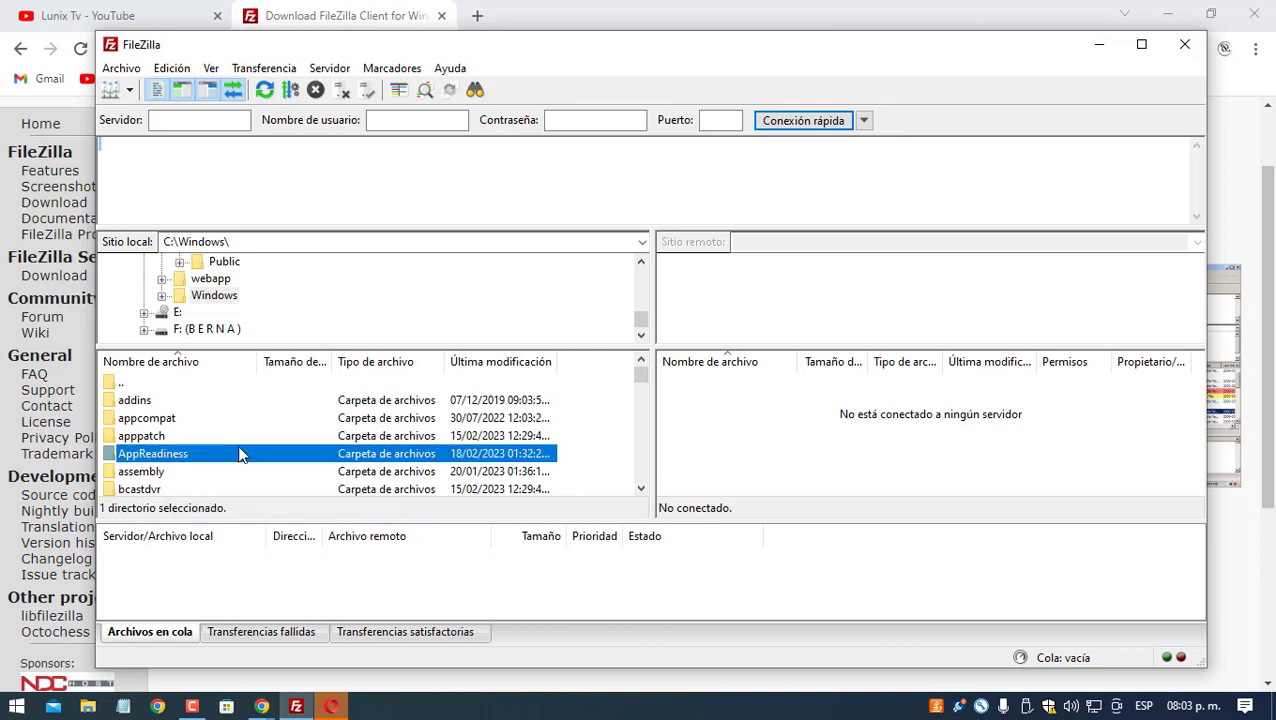
mouse_move(239, 455)
mouse_down()
mouse_move(842, 456)
mouse_move(245, 462)
mouse_up()
scroll(643, 445, down, 2)
click(646, 491)
click(646, 491)
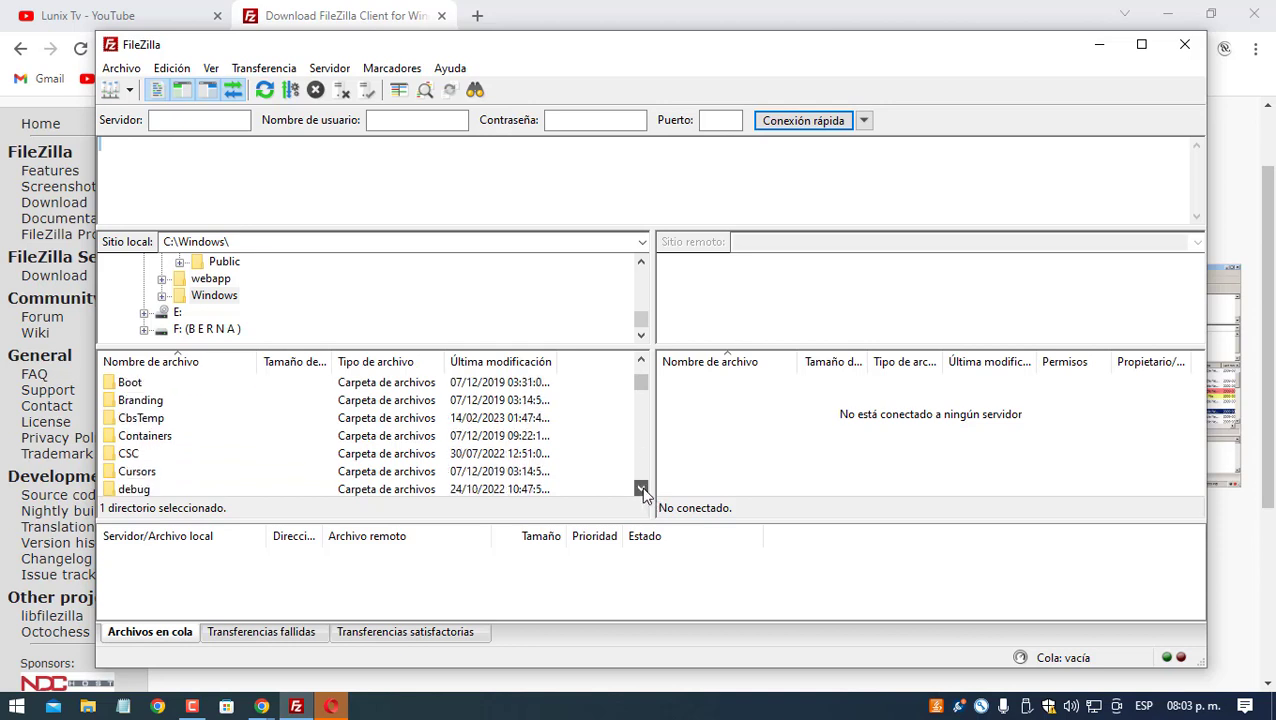
click(646, 491)
click(646, 491)
click(646, 491)
drag(644, 390, 644, 375)
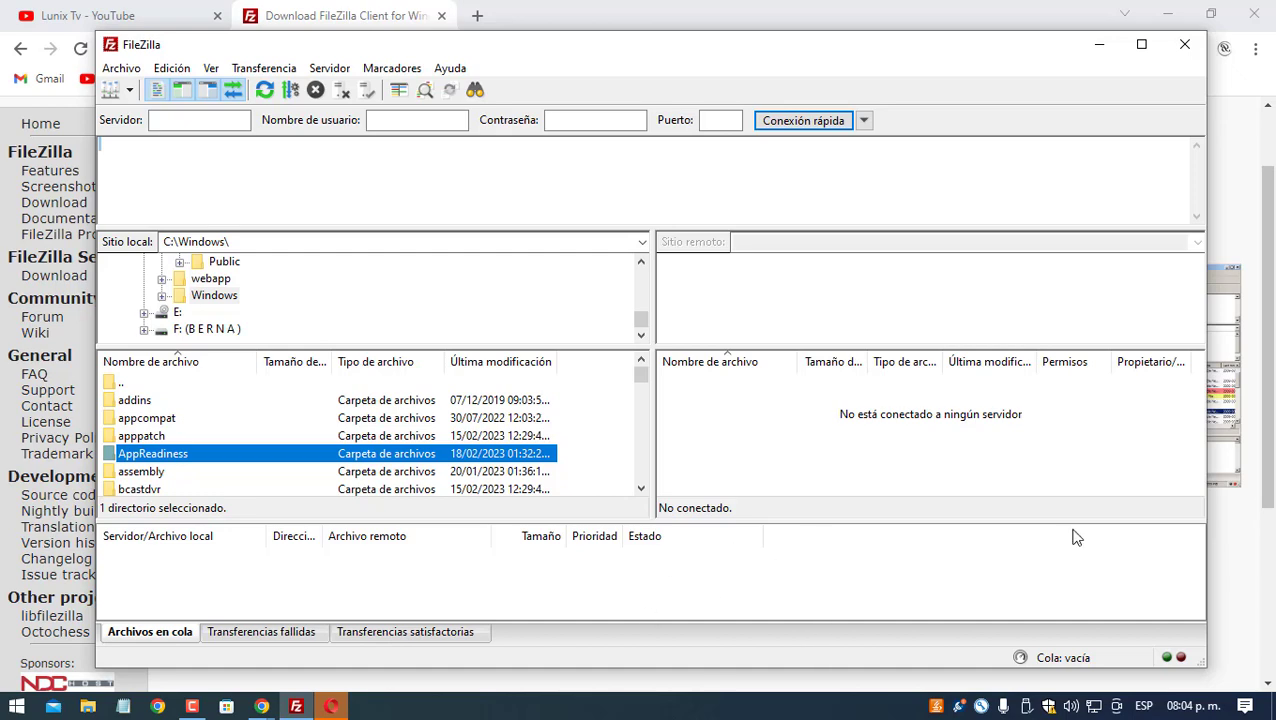
Maximize the FileZilla window
click(1141, 44)
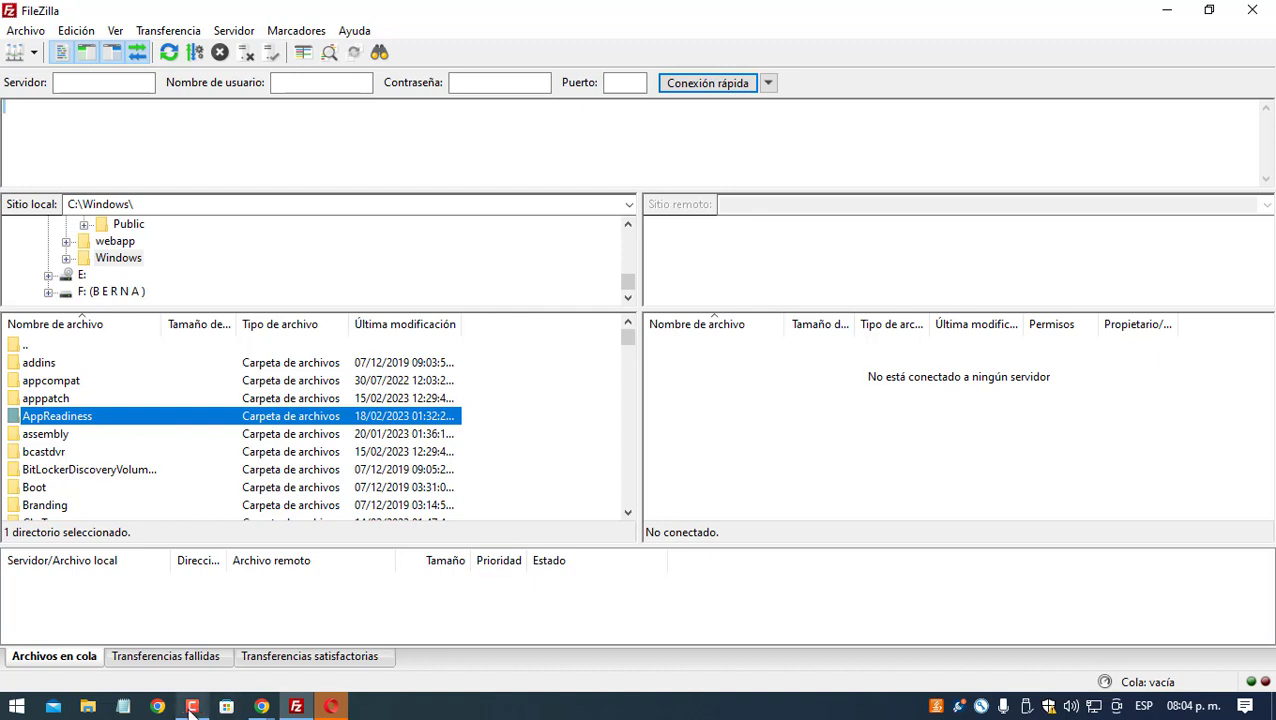
mouse_move(188, 708)
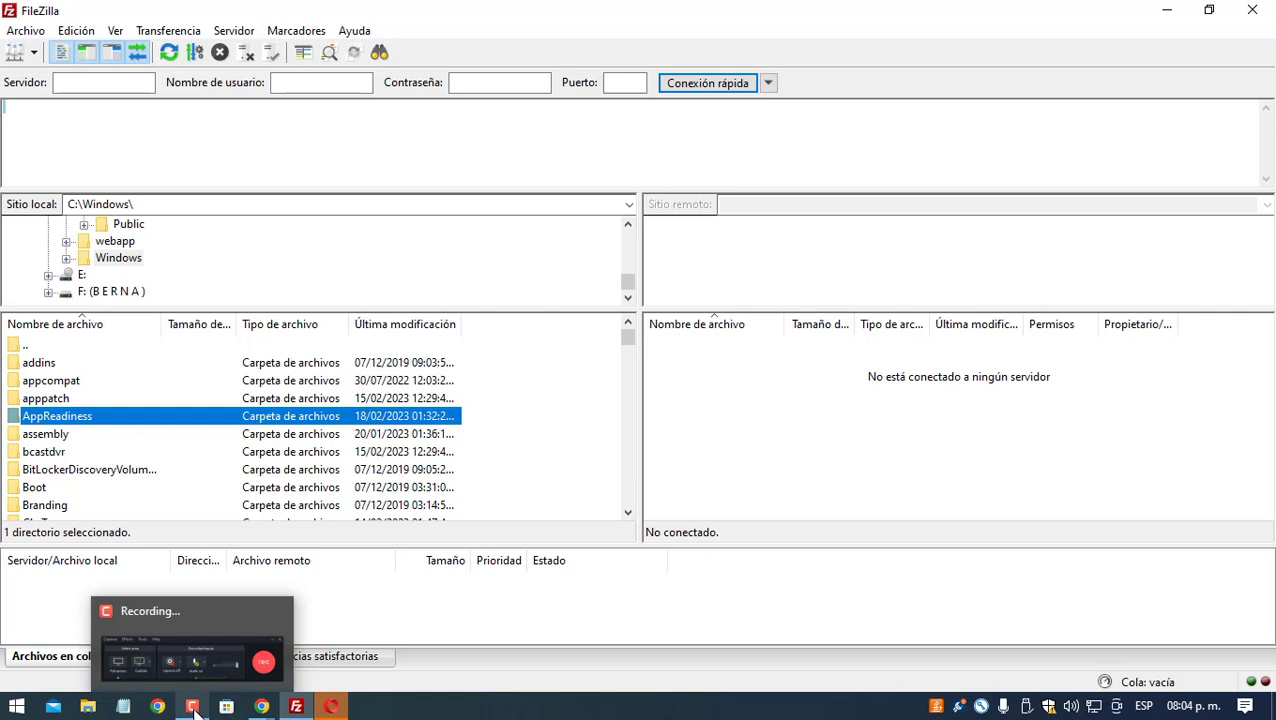
click(194, 707)
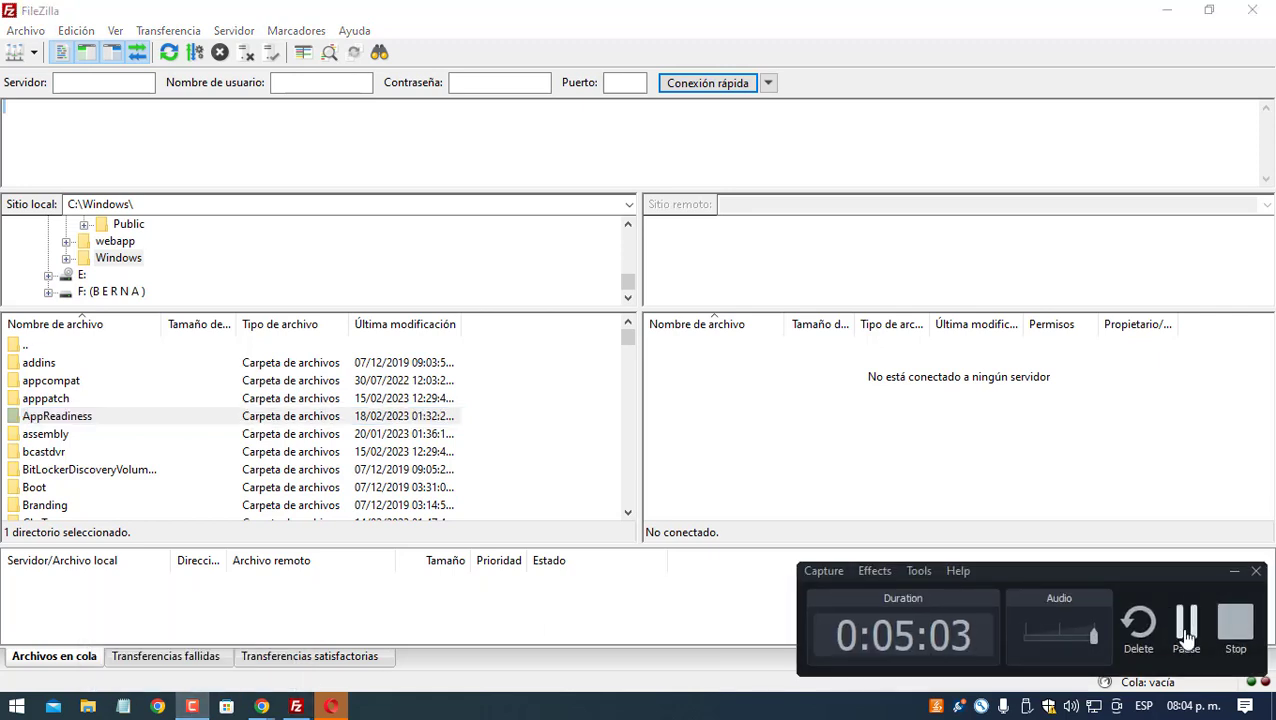